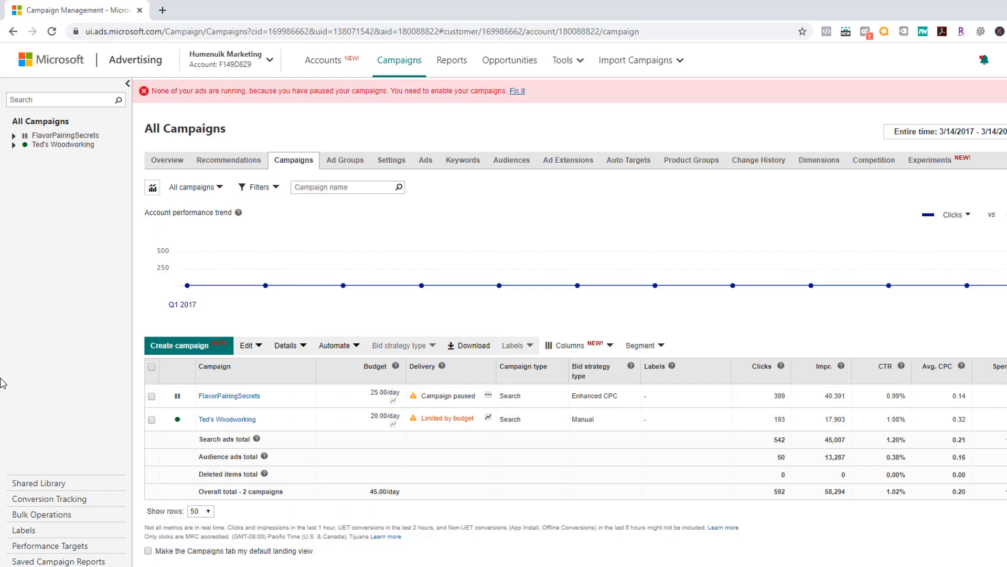
Step: Open Ted's Woodworking's Keywords tab and scroll through its 449 broad-match keywords
click(230, 423)
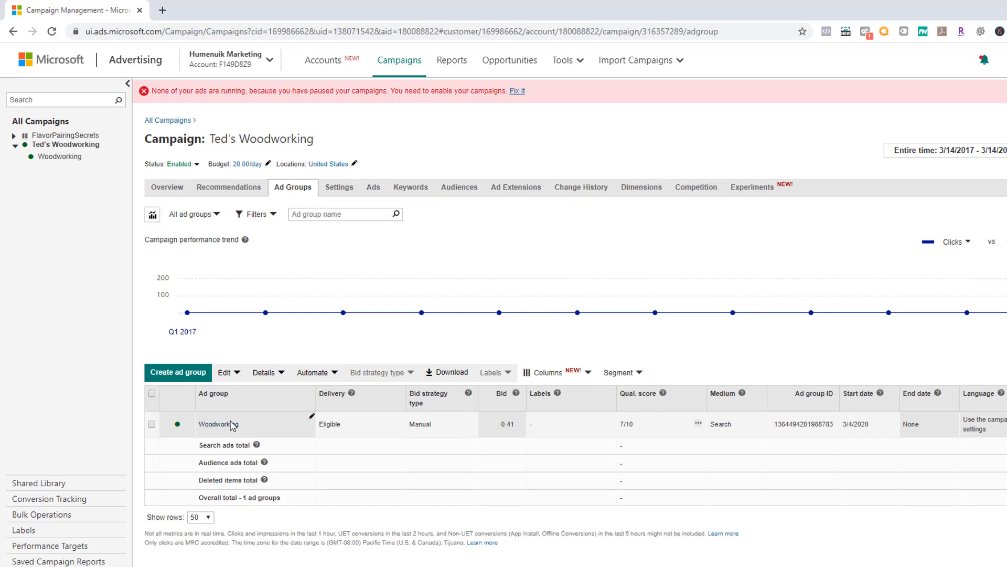
click(417, 190)
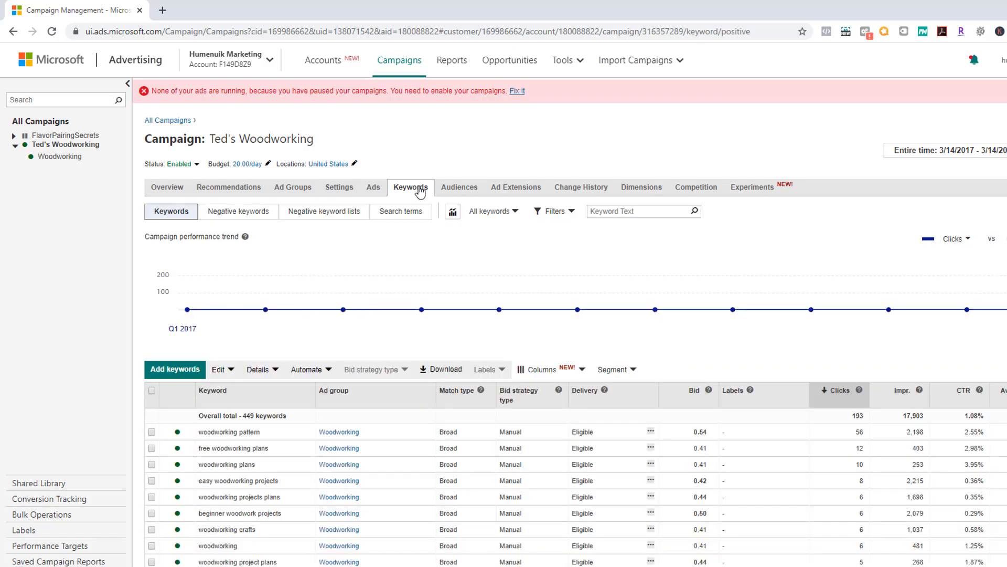
scroll(506, 451, down, 5)
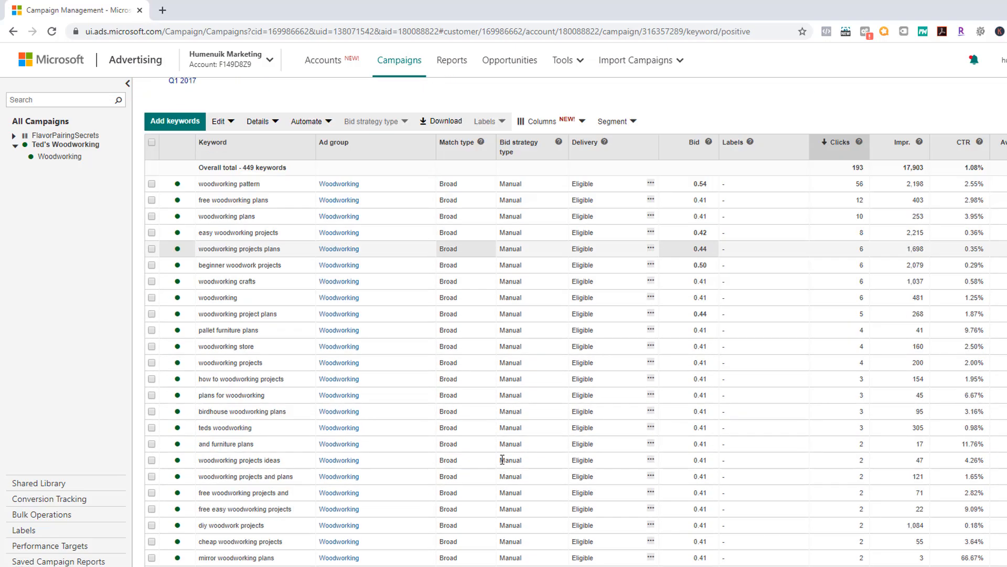
scroll(502, 459, down, 10)
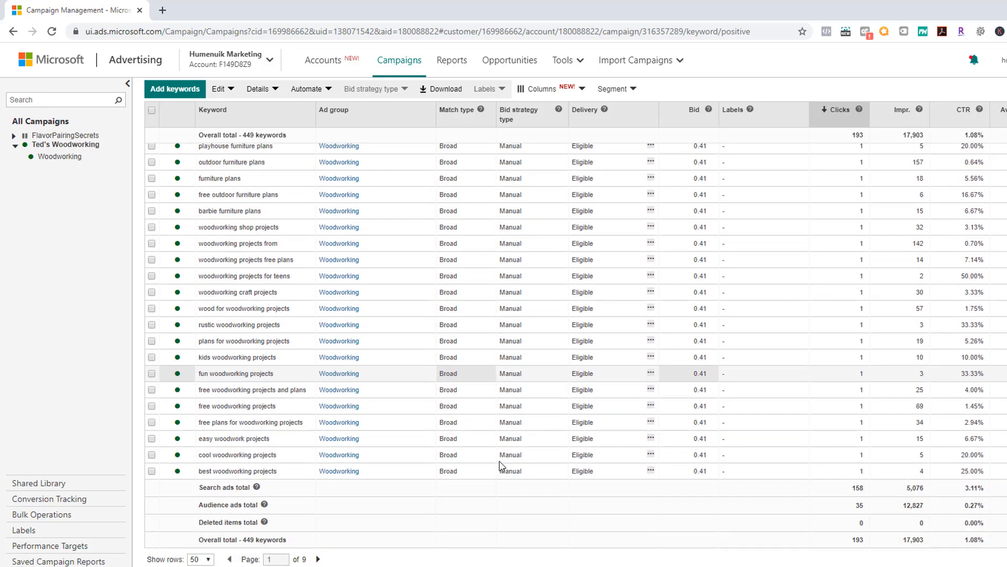
scroll(499, 465, up, 15)
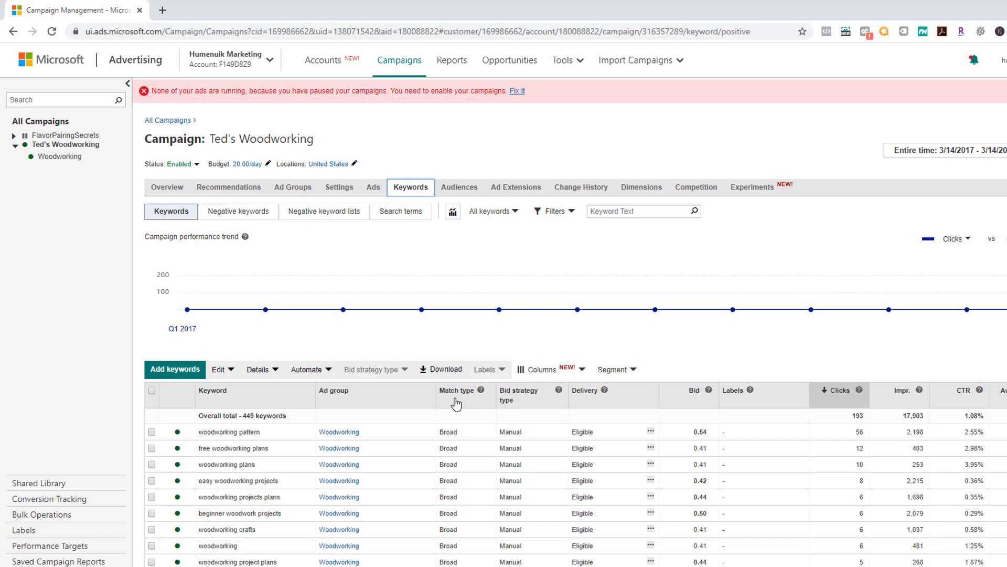
scroll(456, 404, down, 1)
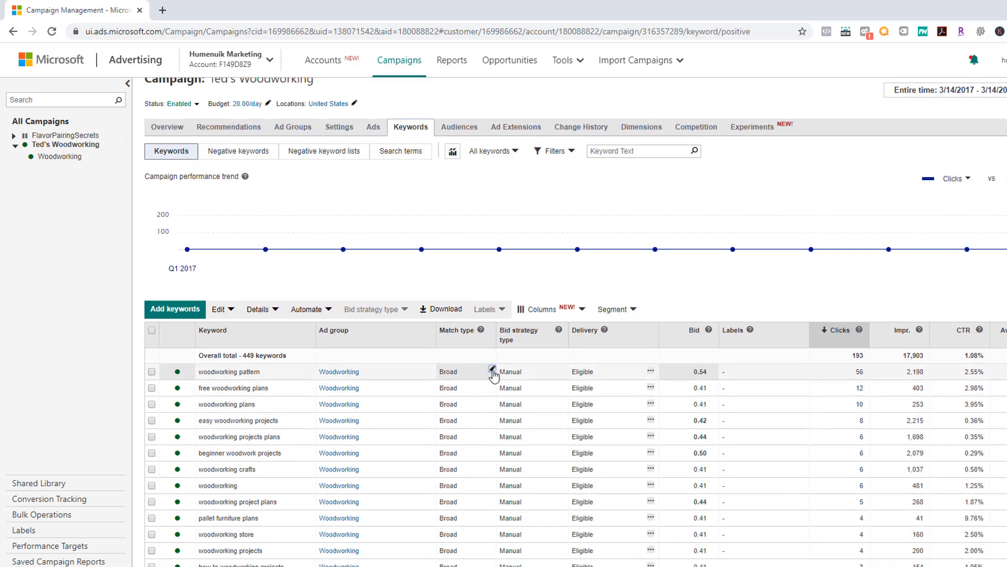
Step: Change 'woodworking pattern' from Broad to Phrase in the Match type cell and save
click(492, 372)
click(480, 382)
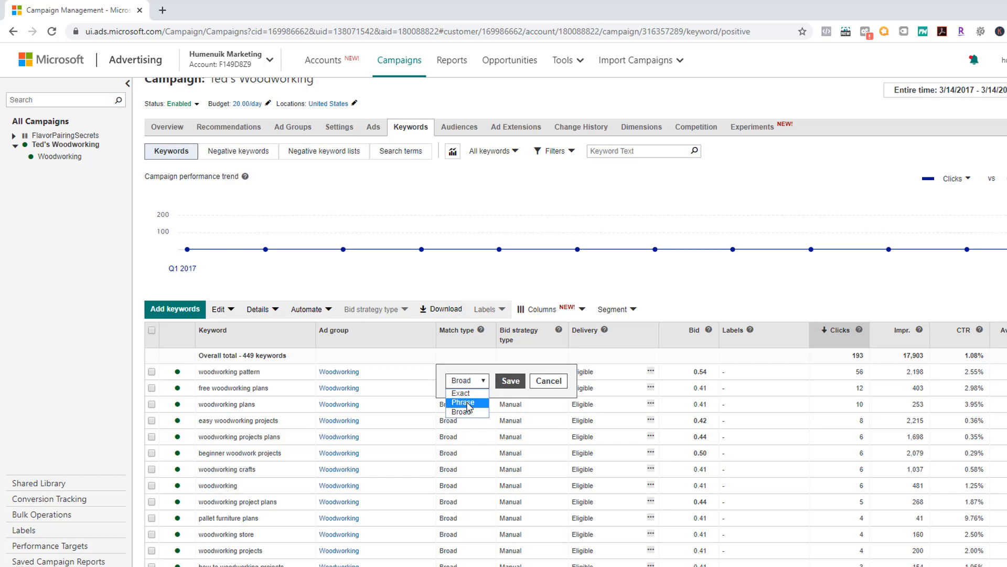
click(463, 402)
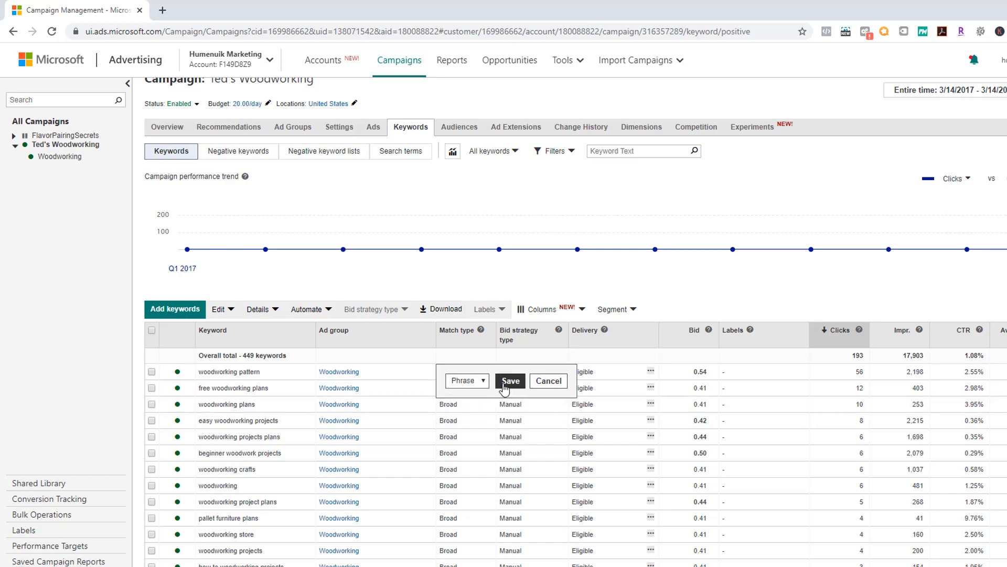
click(504, 385)
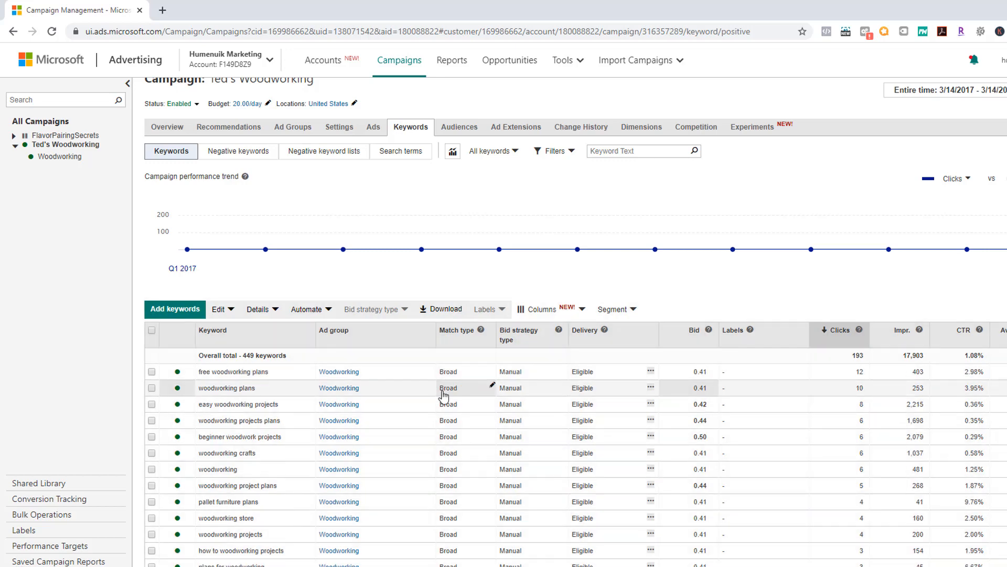
scroll(415, 423, down, 8)
scroll(416, 423, down, 5)
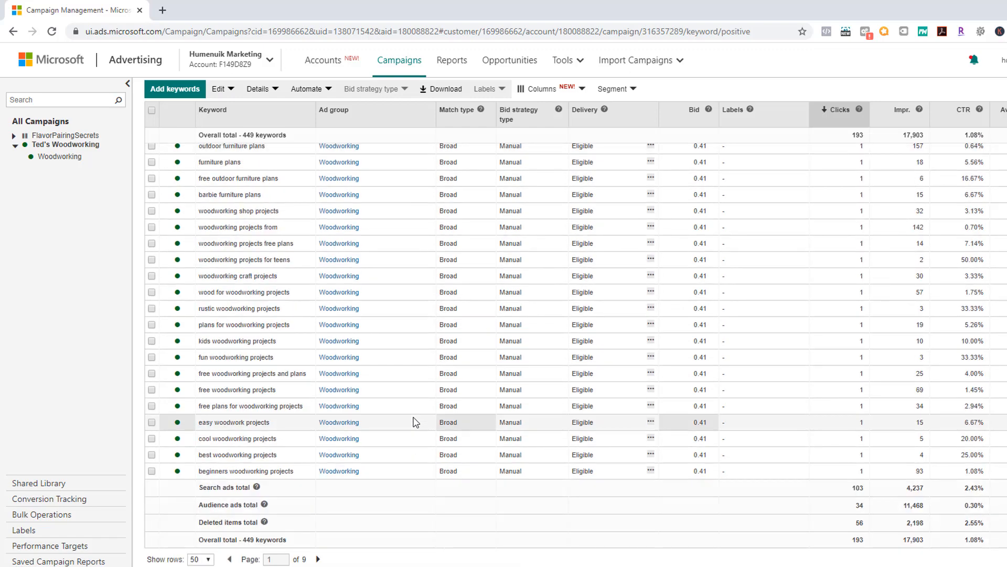
Step: Set the keyword table to show 200 rows per page
scroll(415, 422, up, 15)
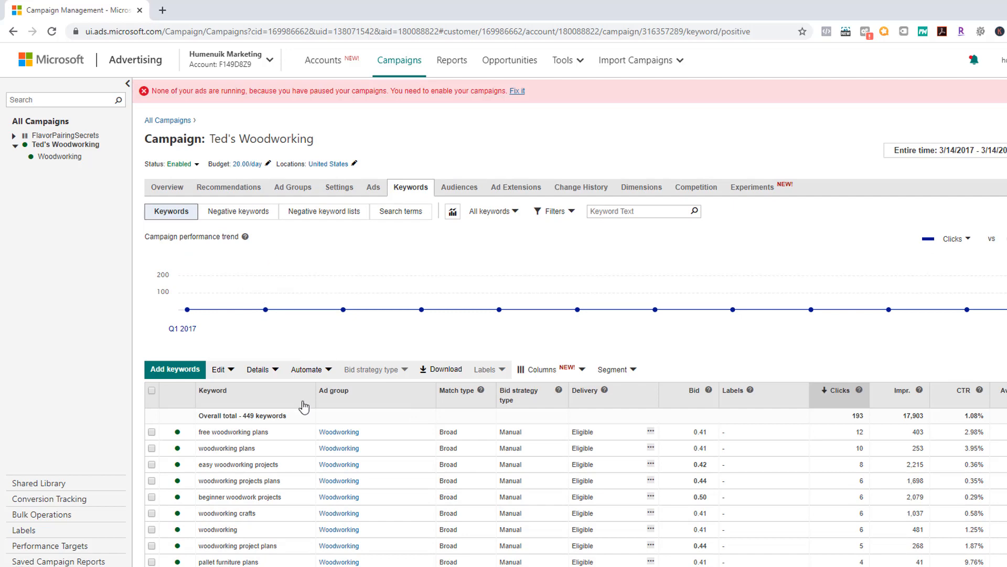
scroll(304, 406, down, 3)
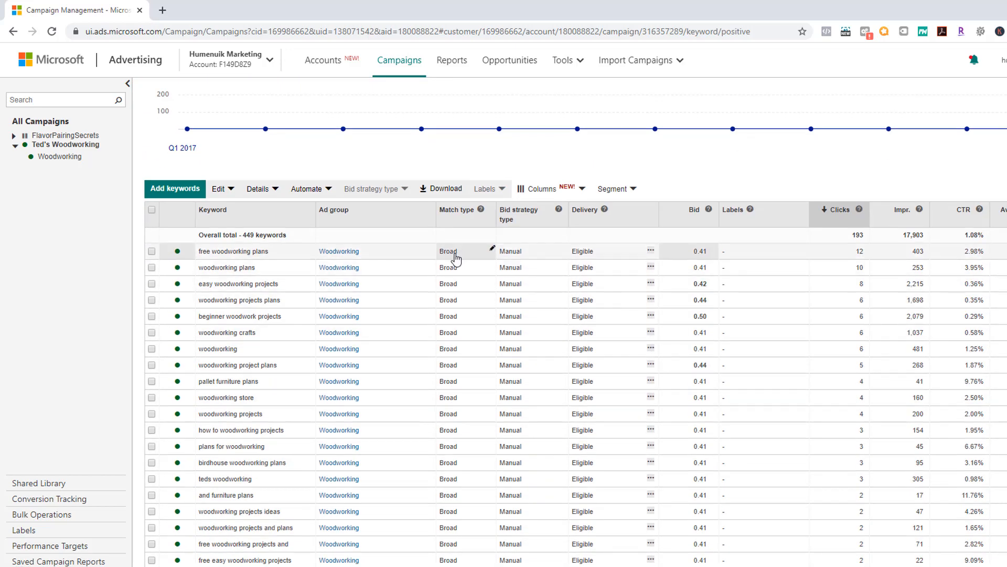
scroll(567, 314, down, 10)
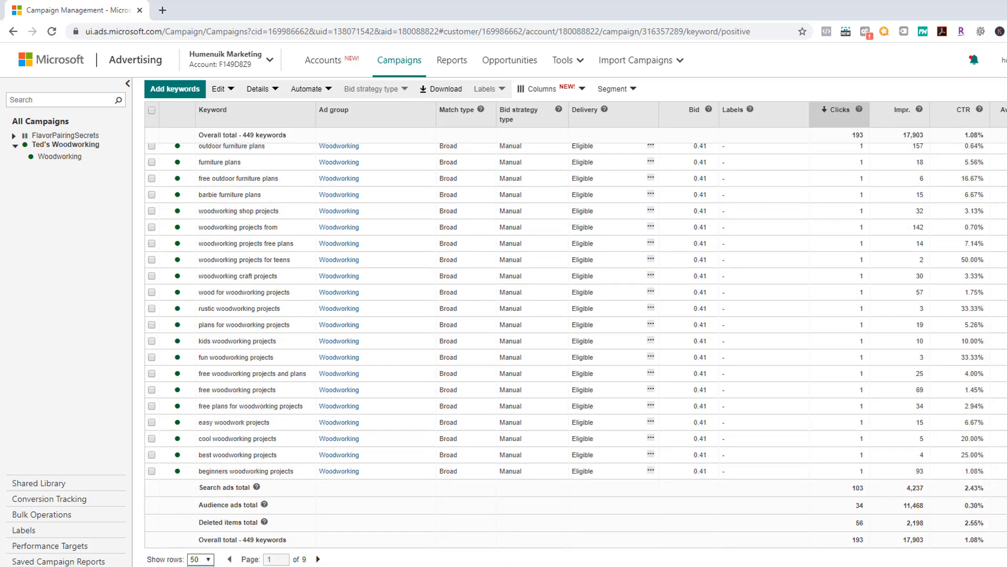
click(200, 565)
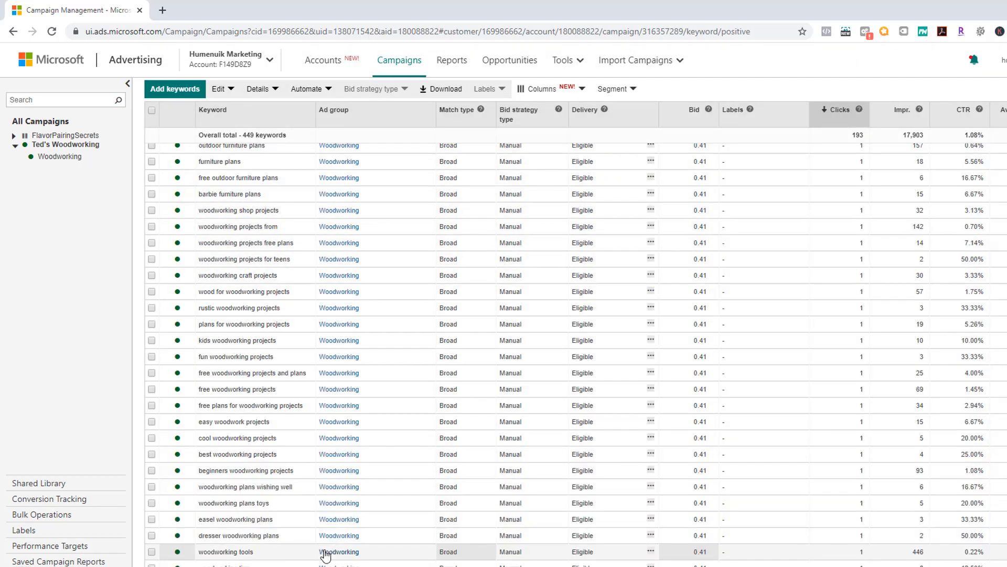
Step: Sort the keyword table by the Match type column
scroll(324, 552, down, 6)
scroll(324, 552, down, 15)
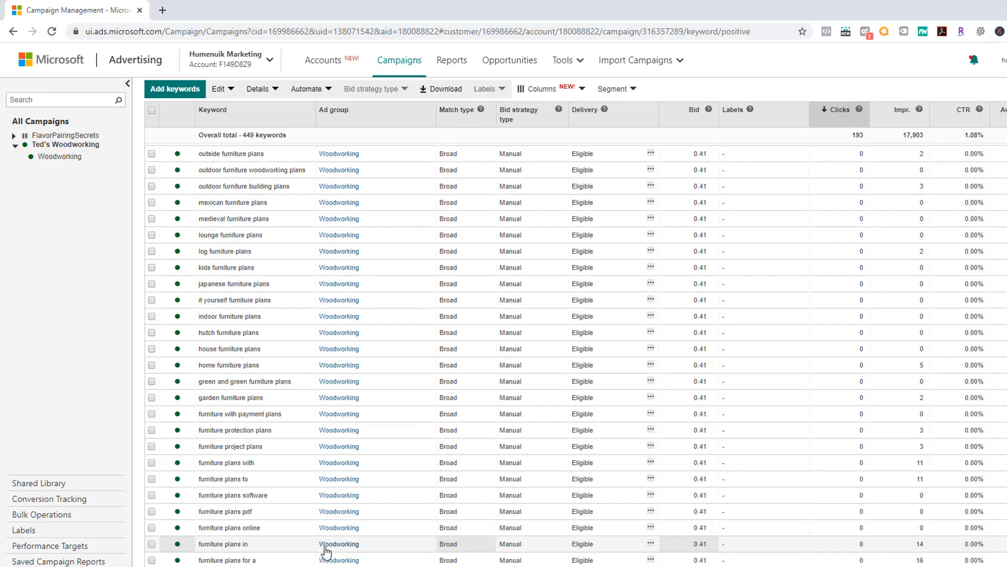
scroll(331, 548, up, 20)
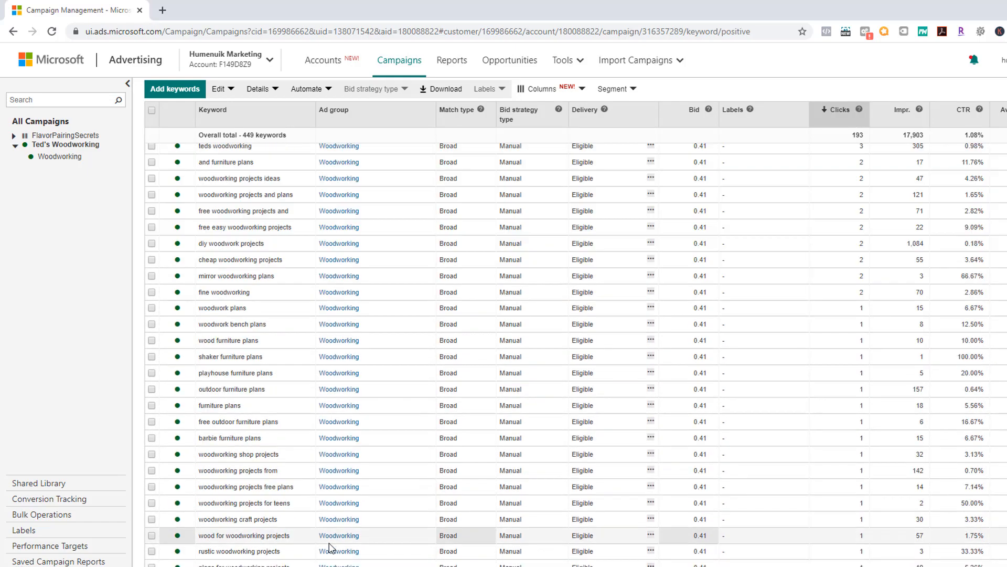
scroll(330, 548, up, 3)
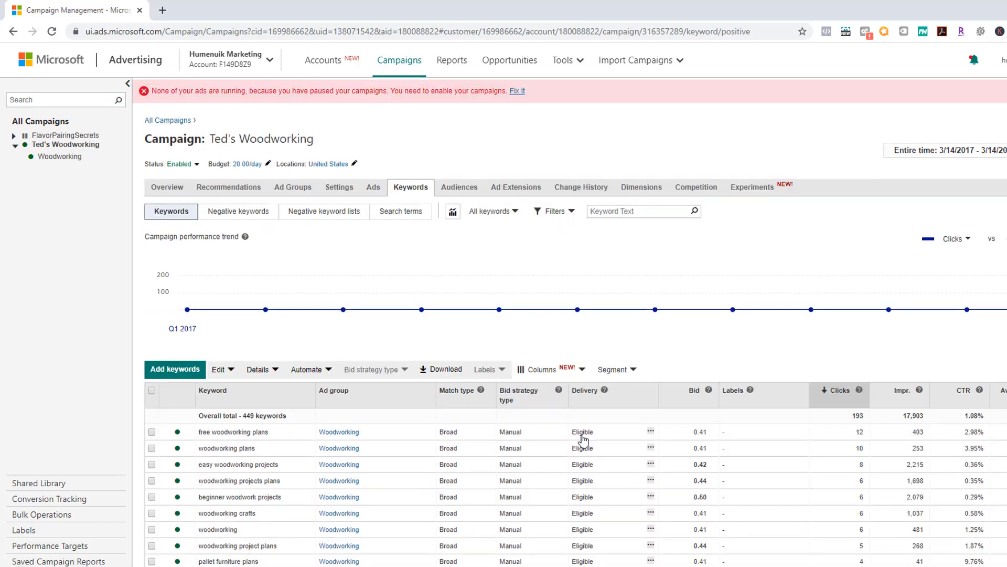
click(456, 401)
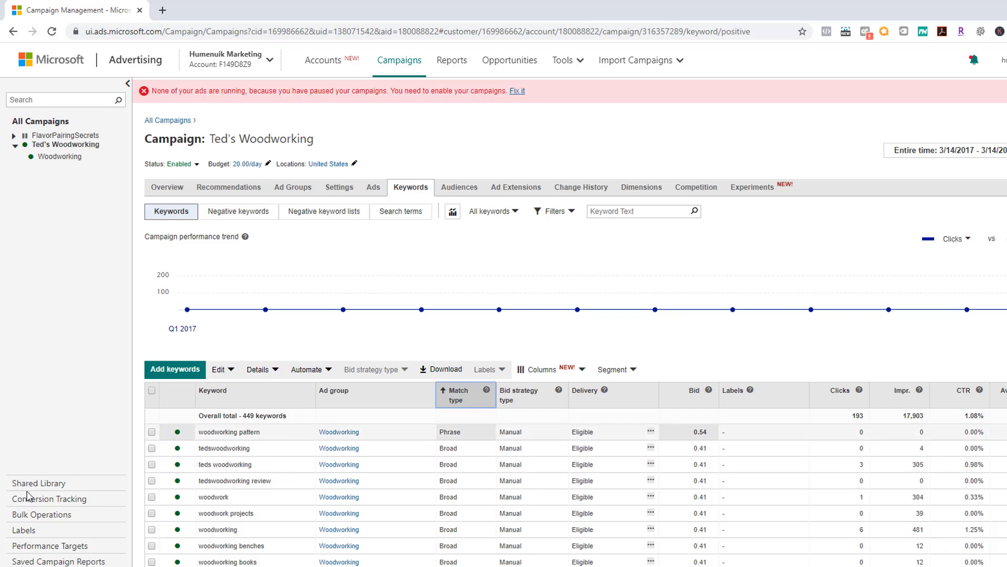
Step: Select 'woodworking pattern' and look through the Edit, Details and Automate menus
click(152, 432)
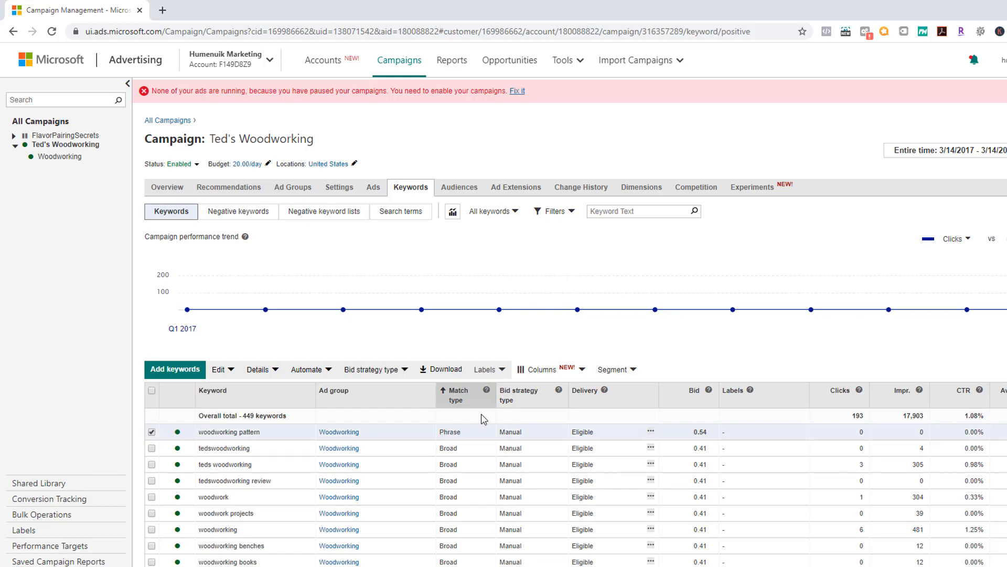
click(230, 371)
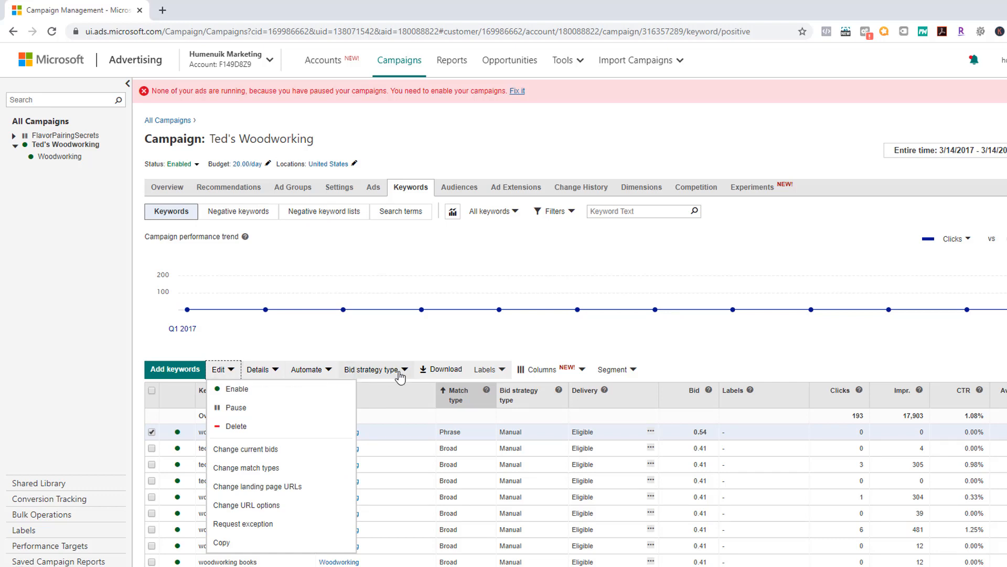
click(264, 371)
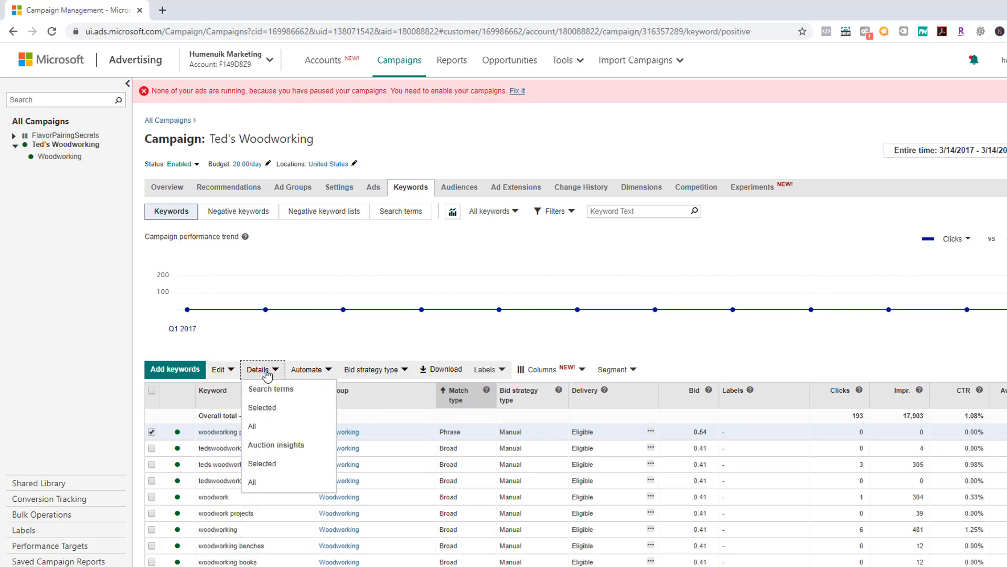
click(308, 375)
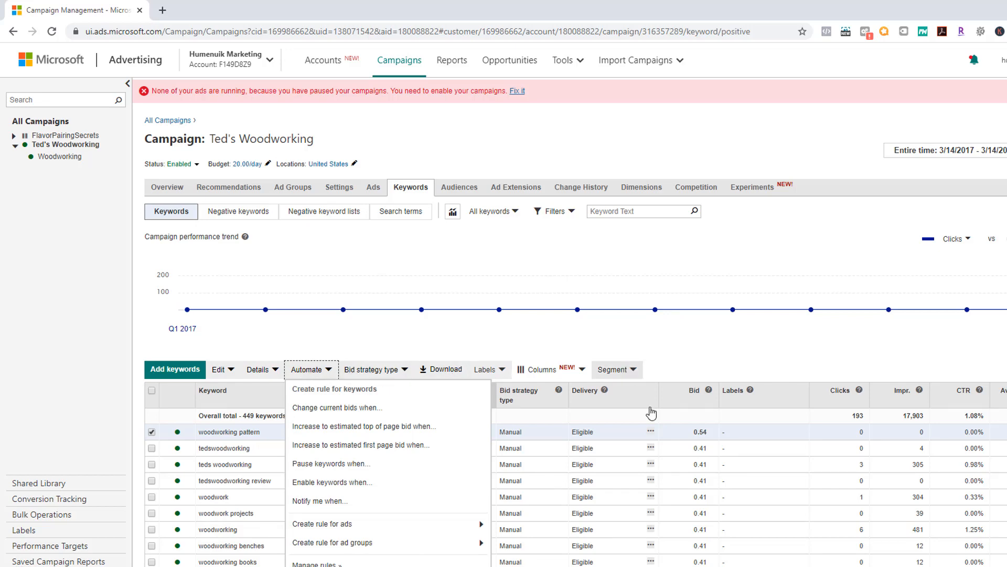
click(747, 438)
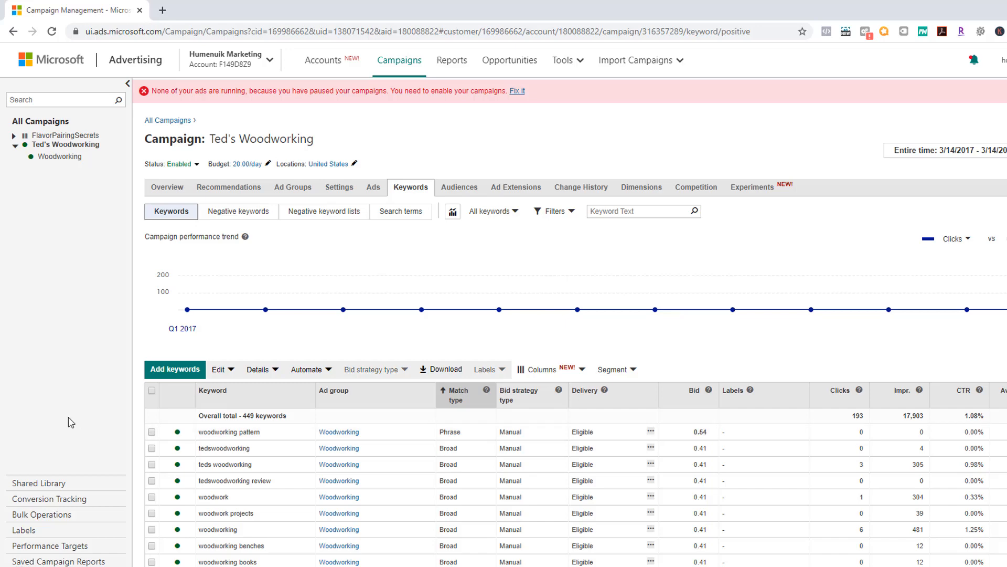
click(152, 431)
click(152, 432)
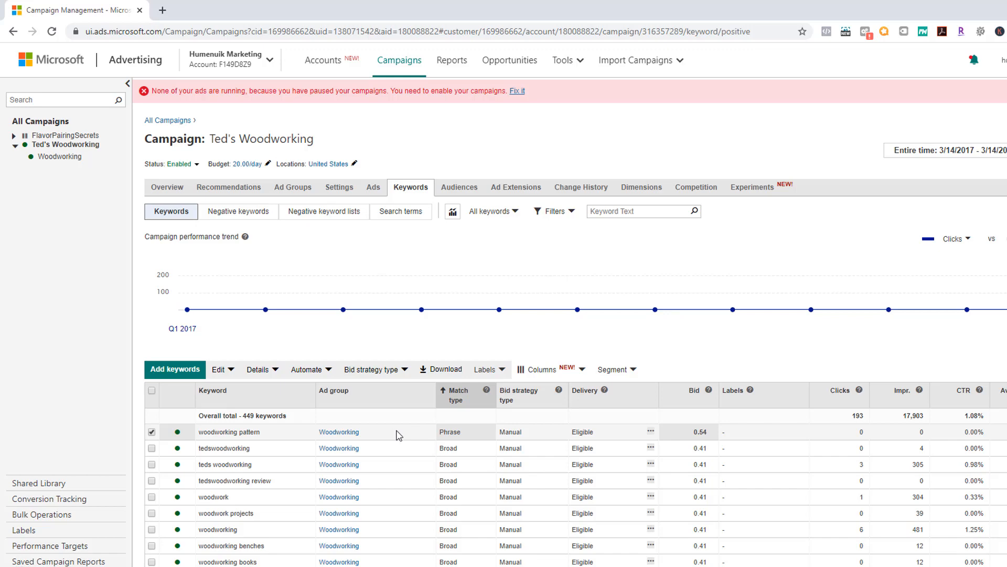
Step: Review the Bid strategy type, Labels, Segment, Edit, Details and Automate menus, then go to Negative keywords
click(379, 371)
click(487, 371)
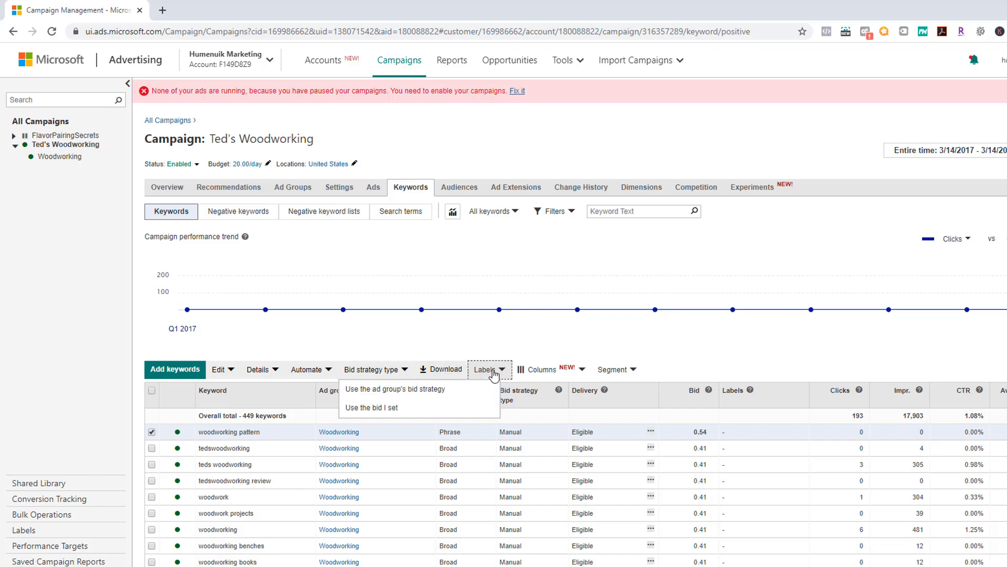
click(630, 370)
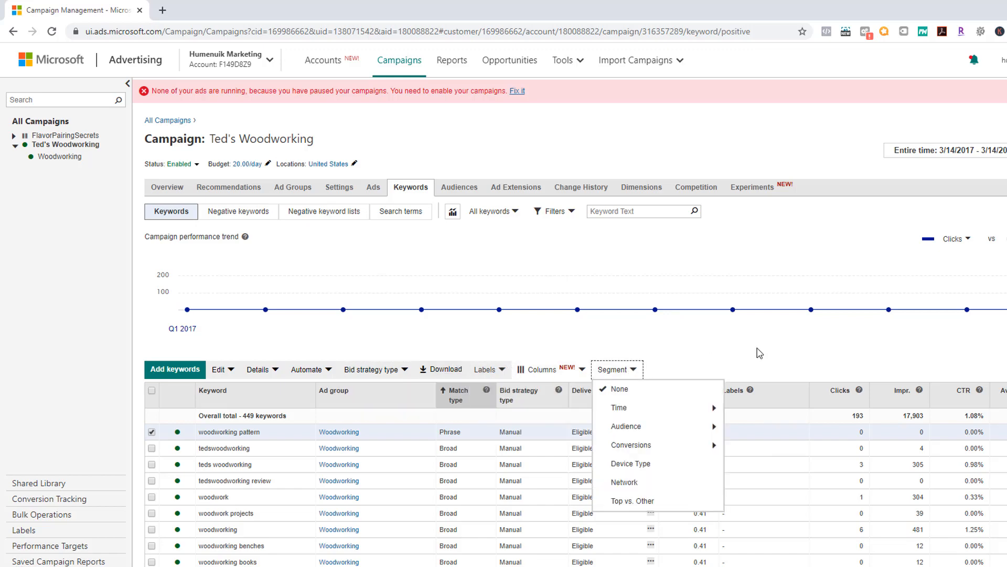
click(783, 351)
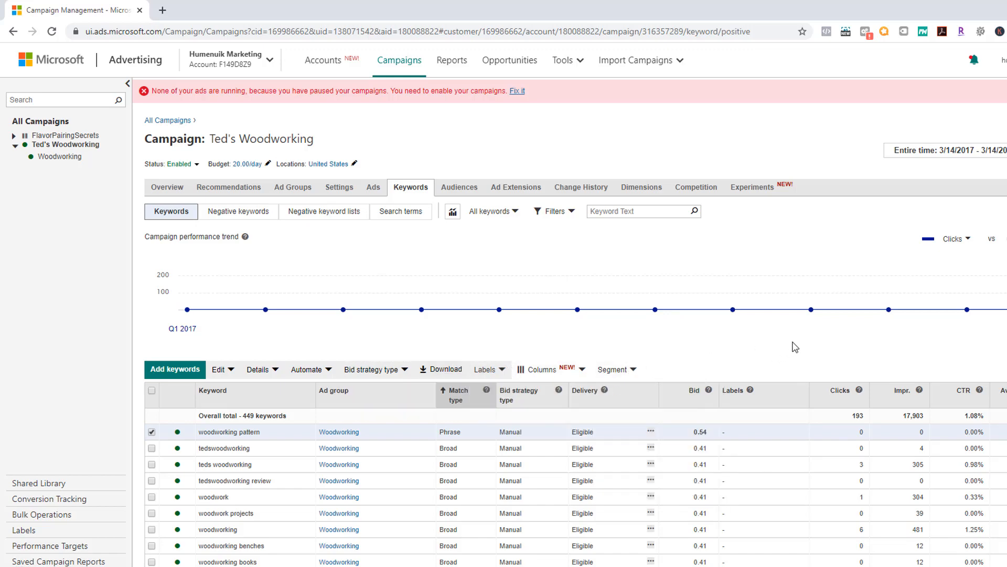
click(229, 371)
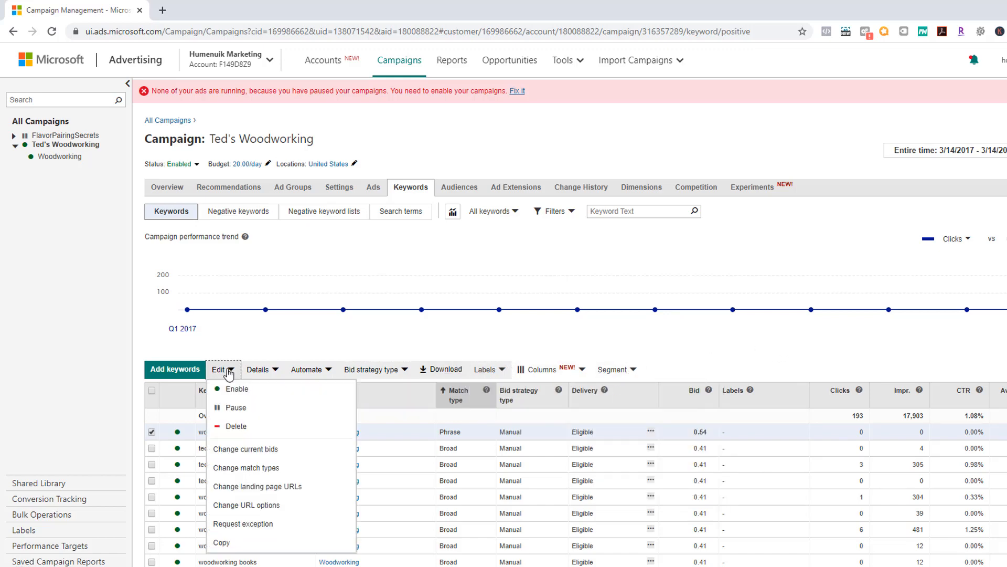
click(270, 371)
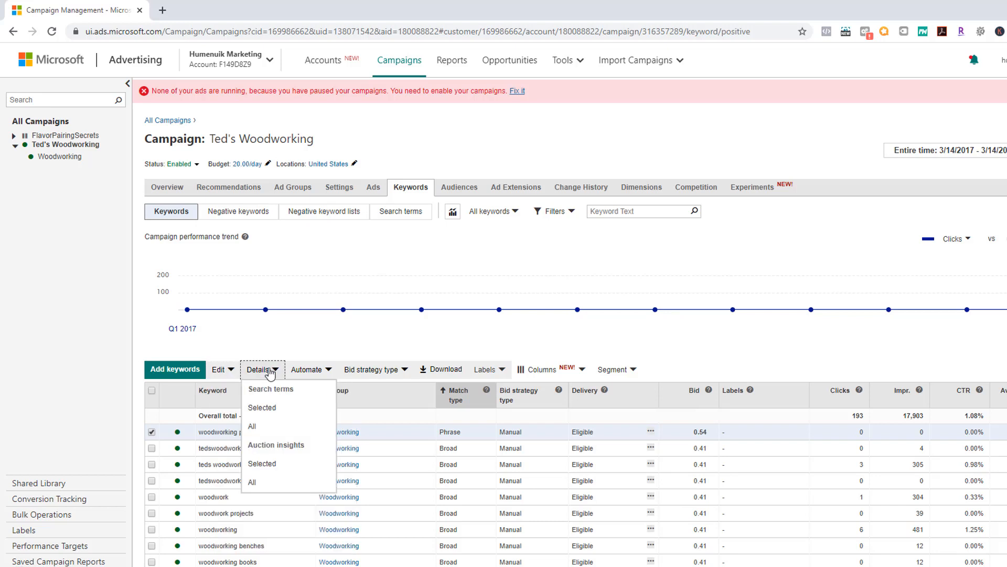
click(309, 371)
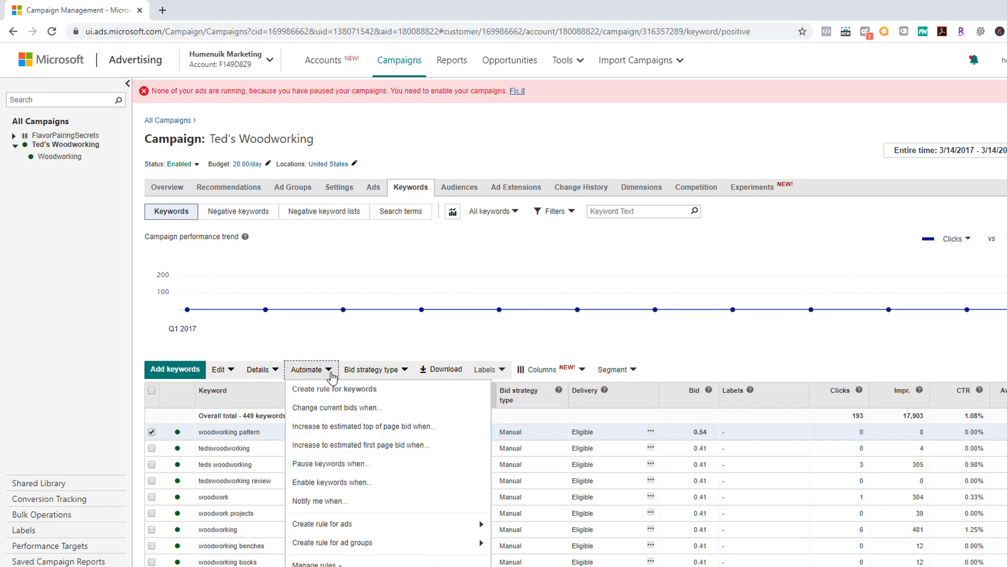
click(357, 347)
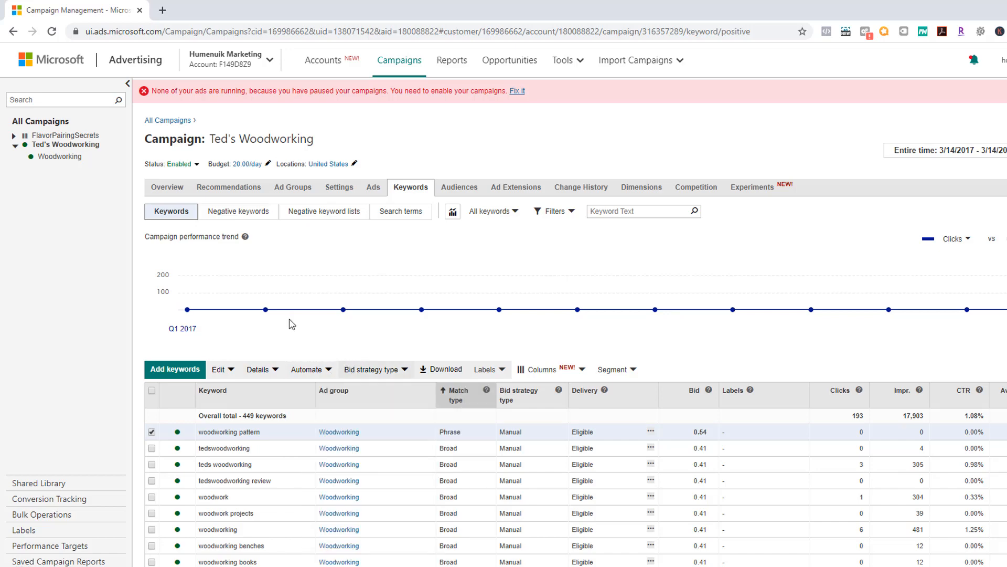
click(246, 212)
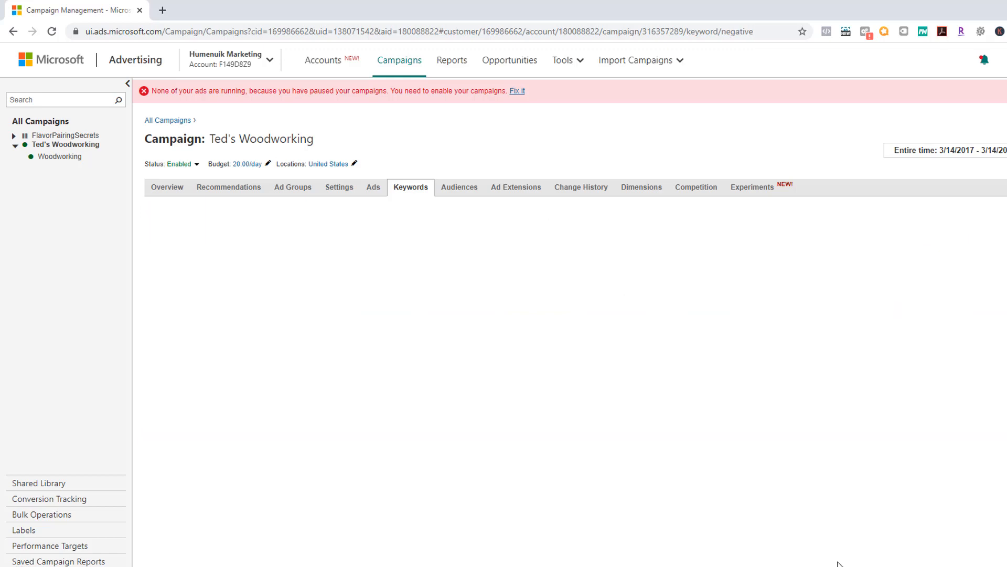
Step: Save "Indestructible Dog Toy" as a phrase negative keyword, then return to the Keywords list
click(196, 272)
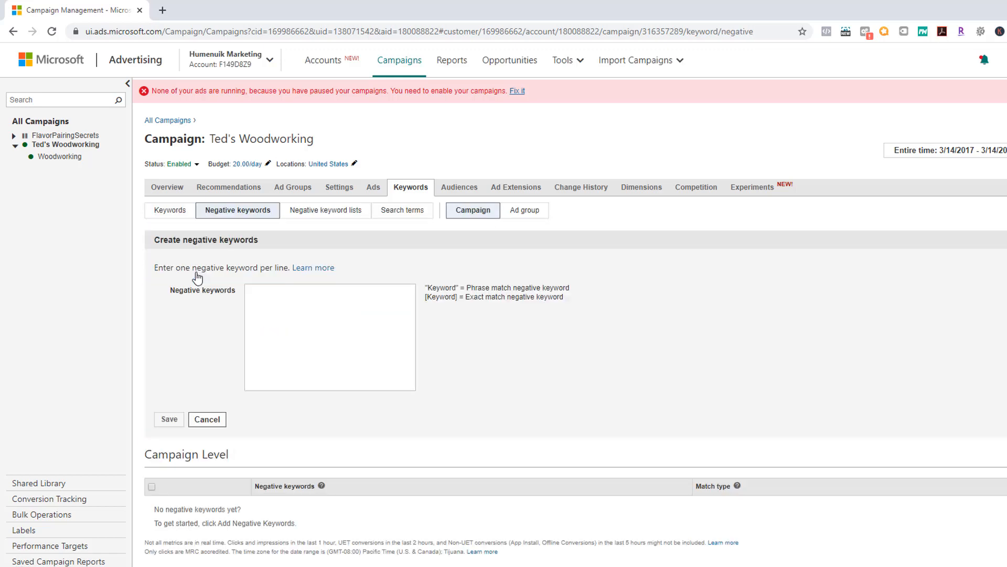
click(346, 306)
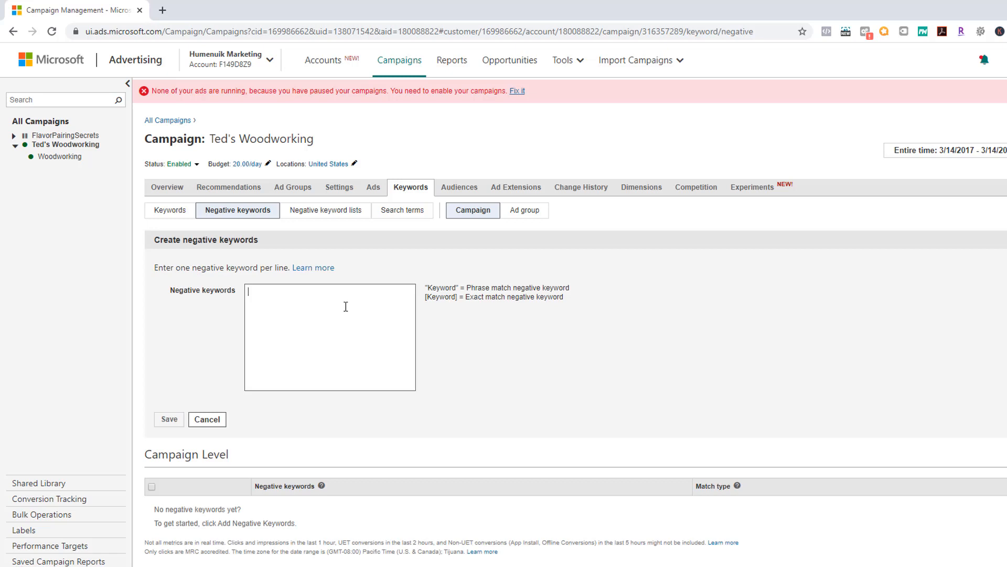
text(Ind)
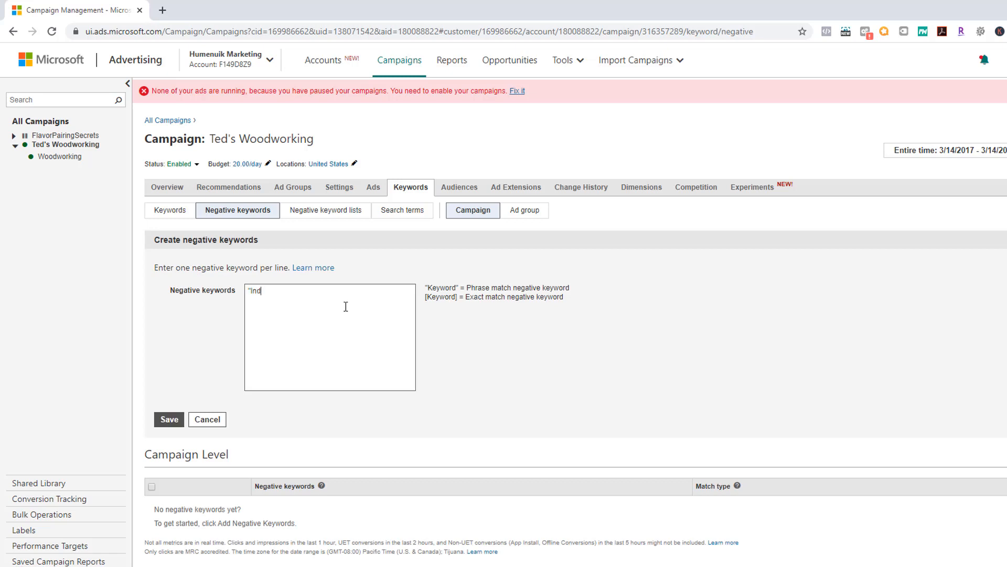
text(estructible Dog Toy)
click(170, 420)
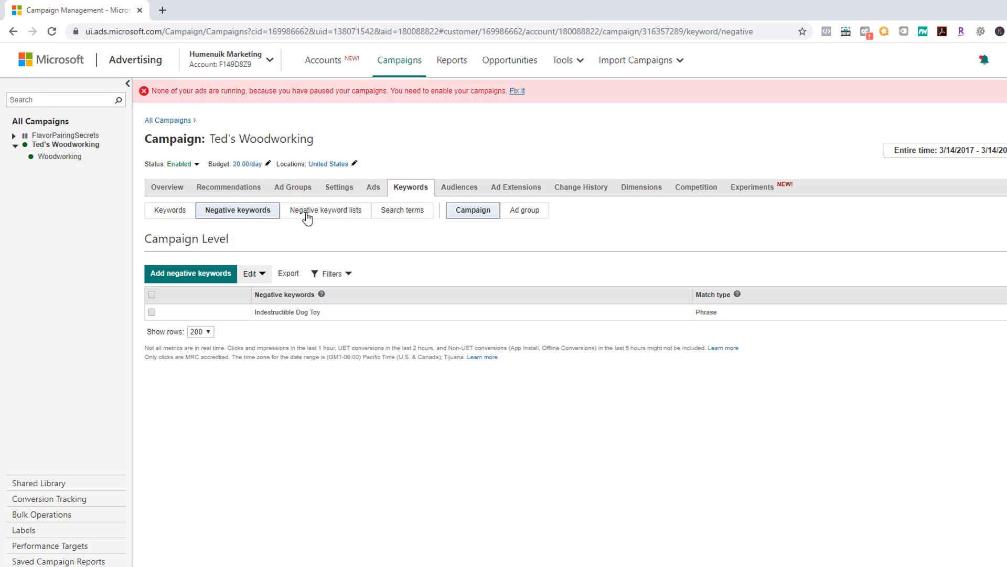
click(328, 214)
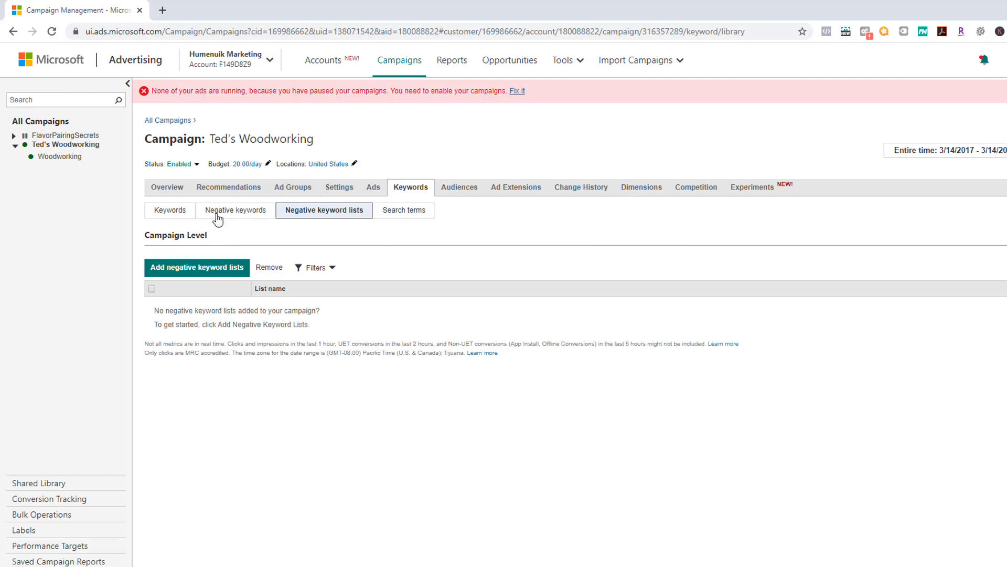
click(187, 210)
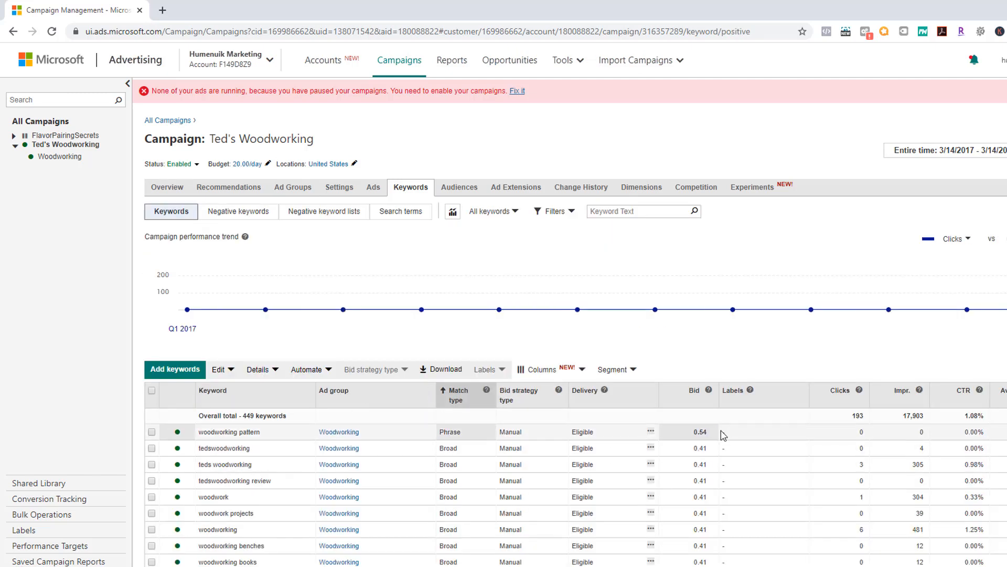
click(715, 446)
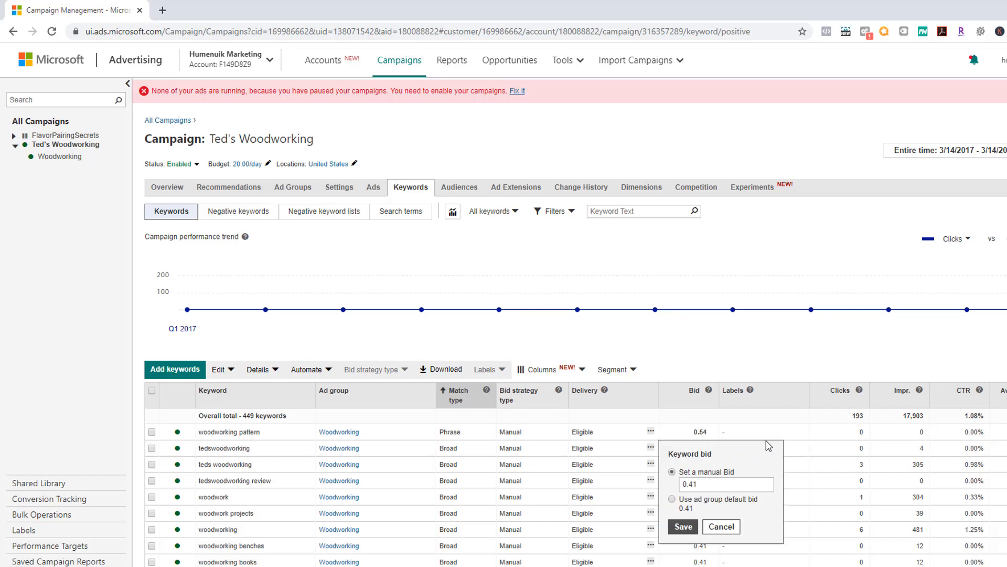
click(814, 451)
scroll(808, 488, down, 3)
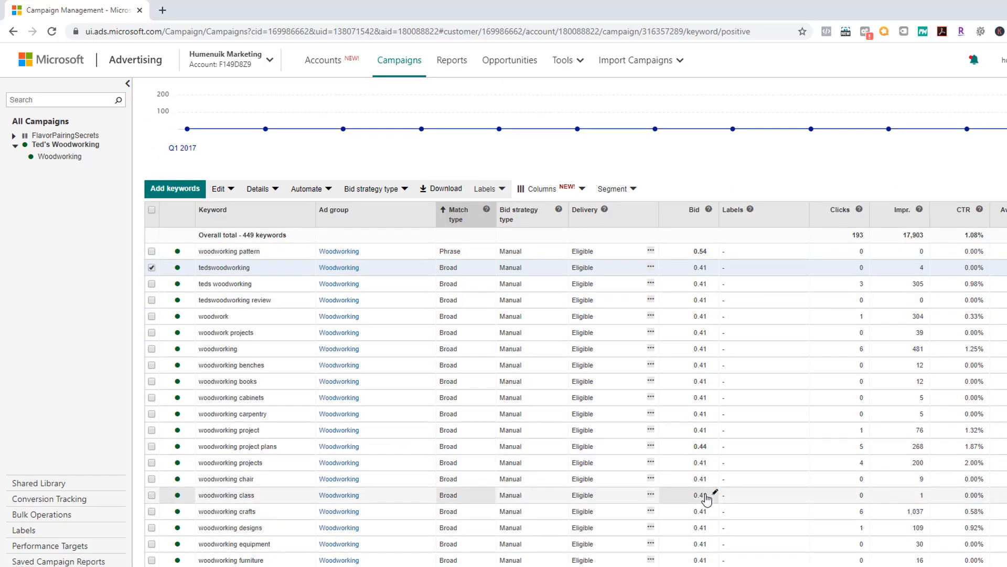
click(715, 446)
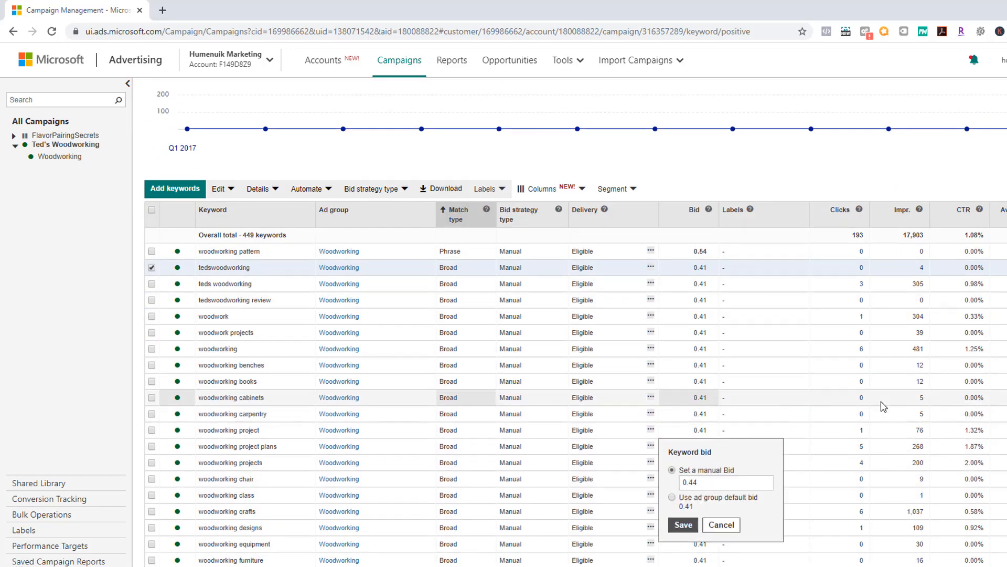
click(847, 430)
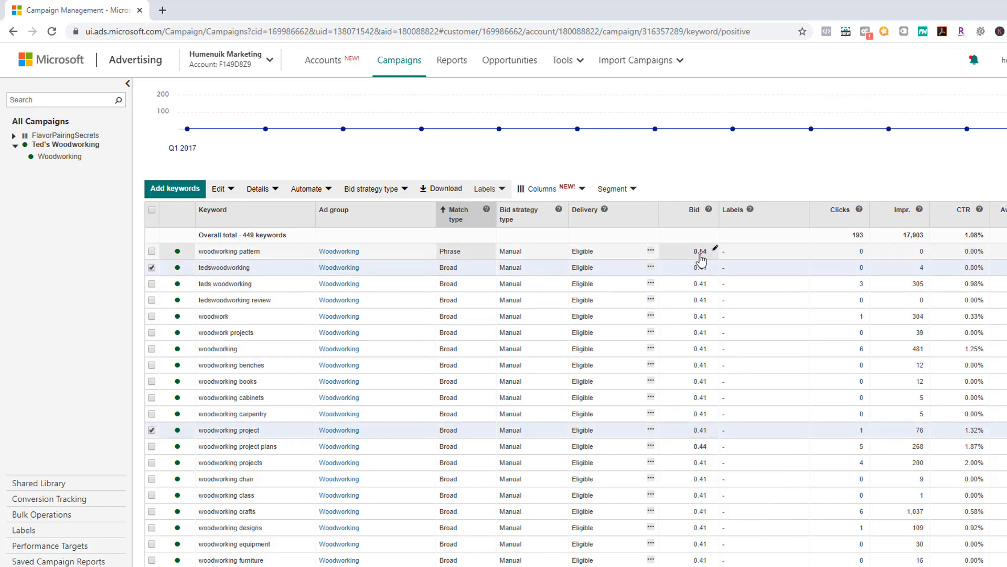
click(804, 255)
click(152, 211)
click(152, 210)
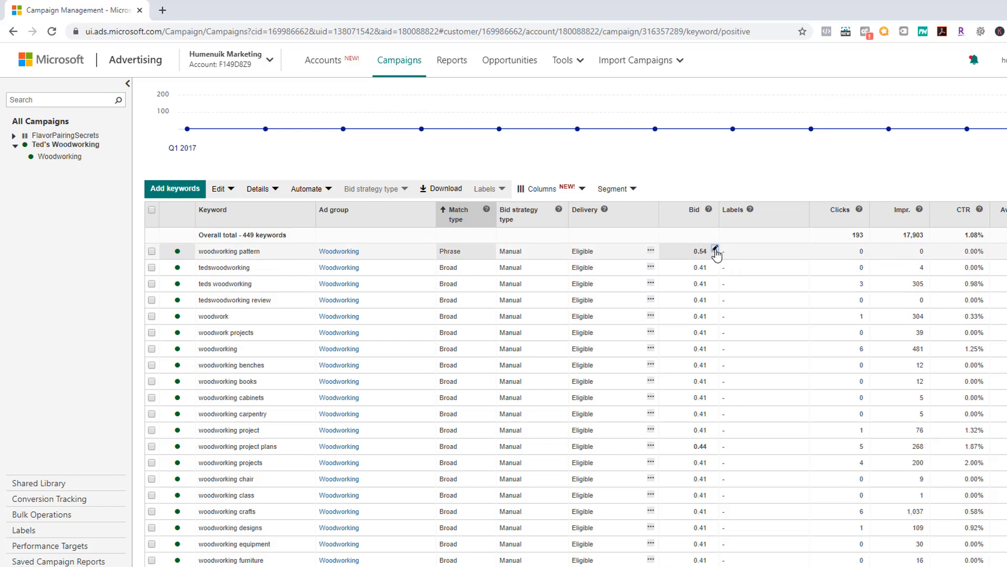
click(715, 249)
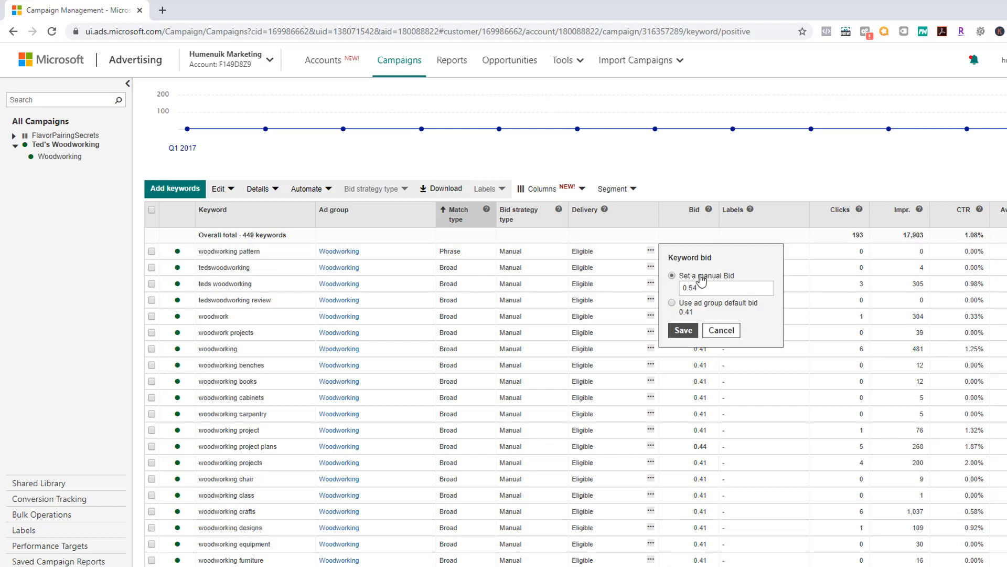
click(733, 333)
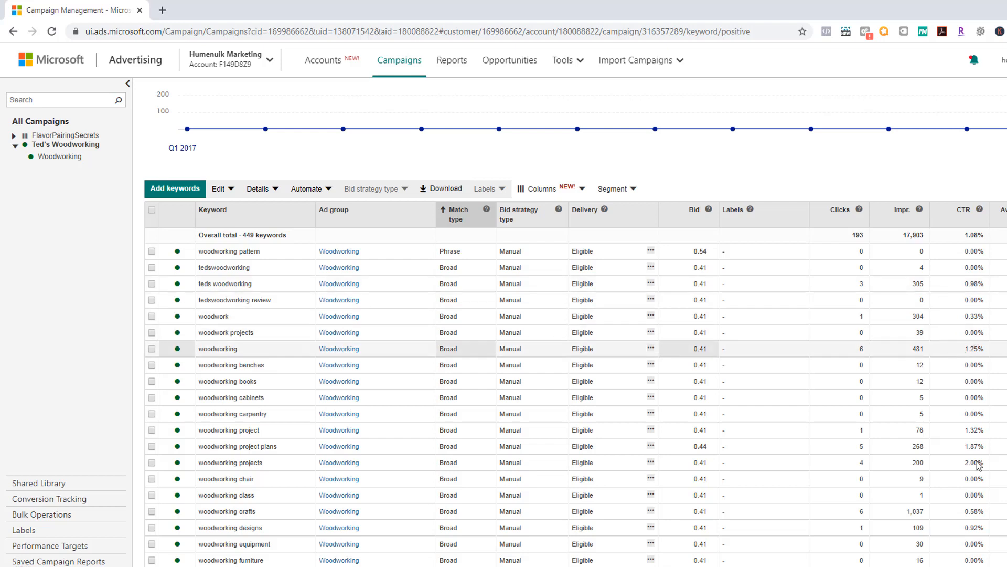
drag(974, 462, 1002, 471)
click(1000, 468)
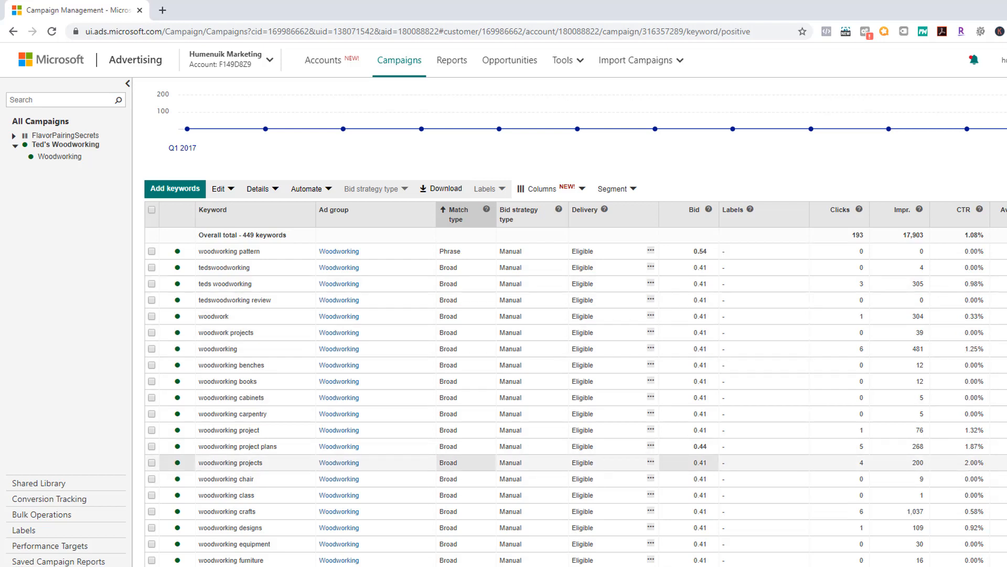